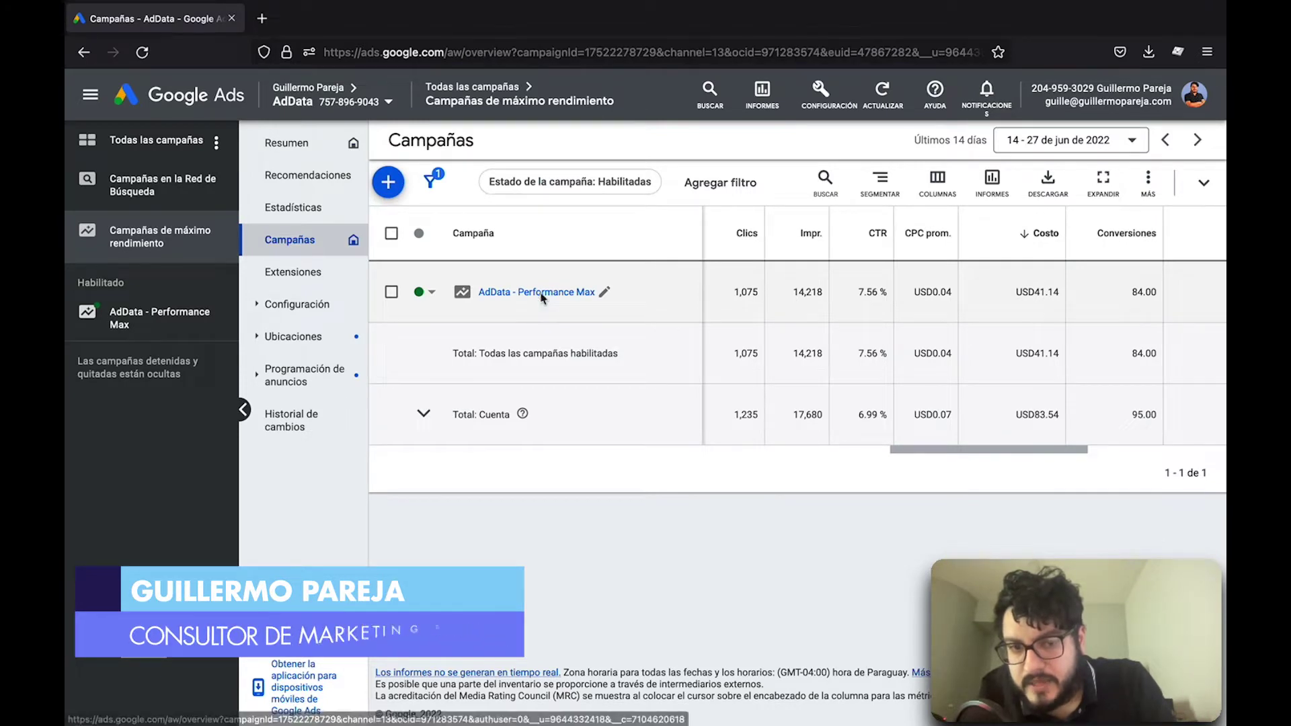
Step: Open the AdData - Performance Max campaign's asset groups and start editing the elements of the AdData group
click(542, 294)
click(270, 259)
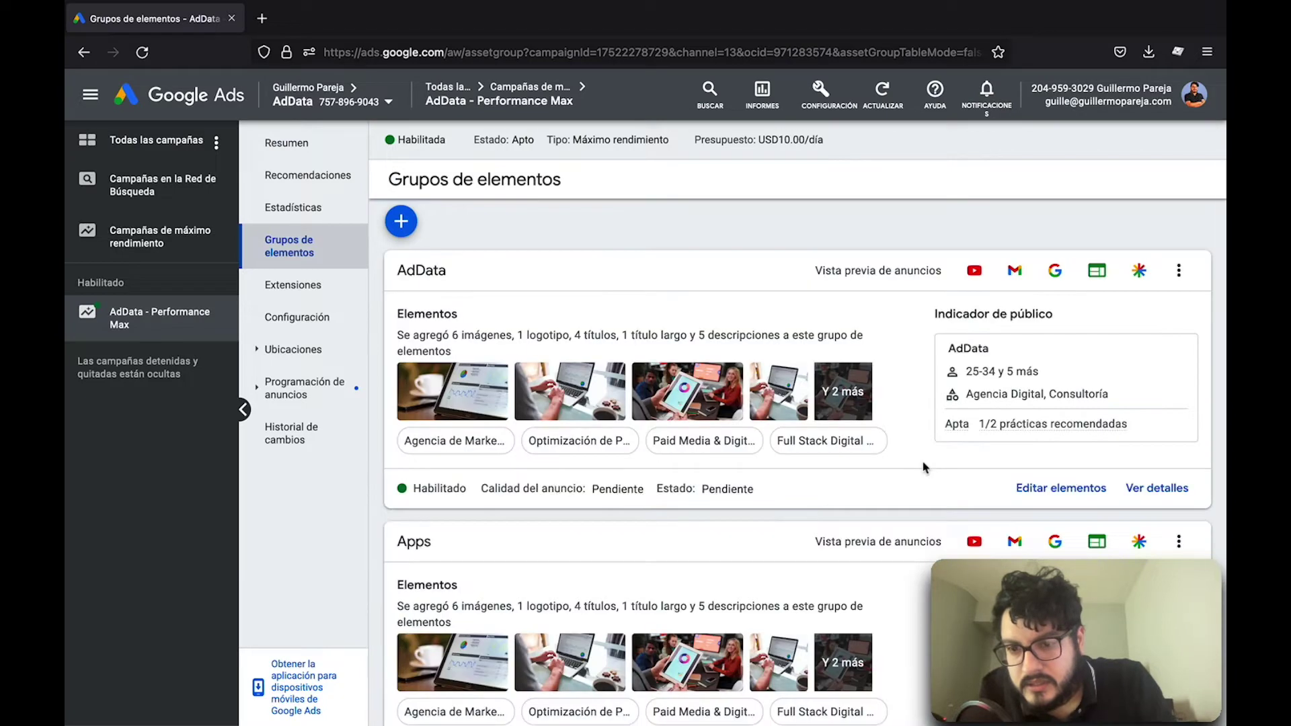
click(1051, 494)
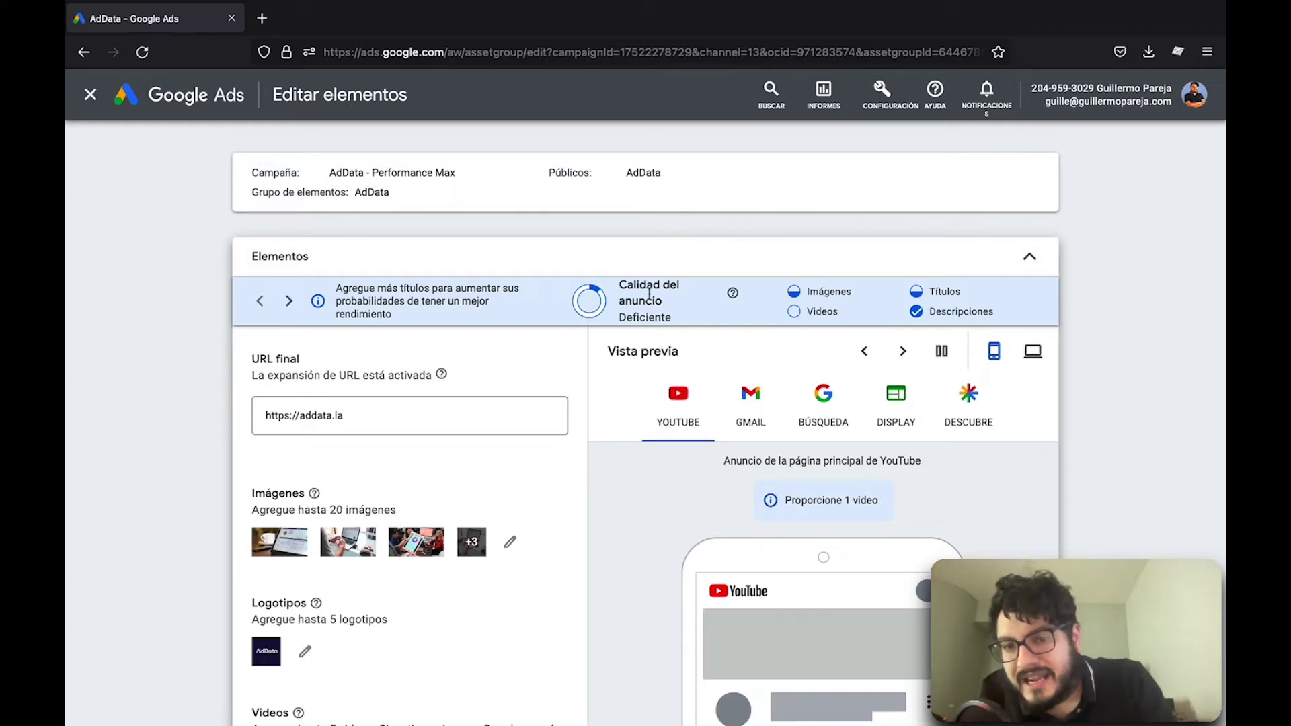
mouse_move(733, 296)
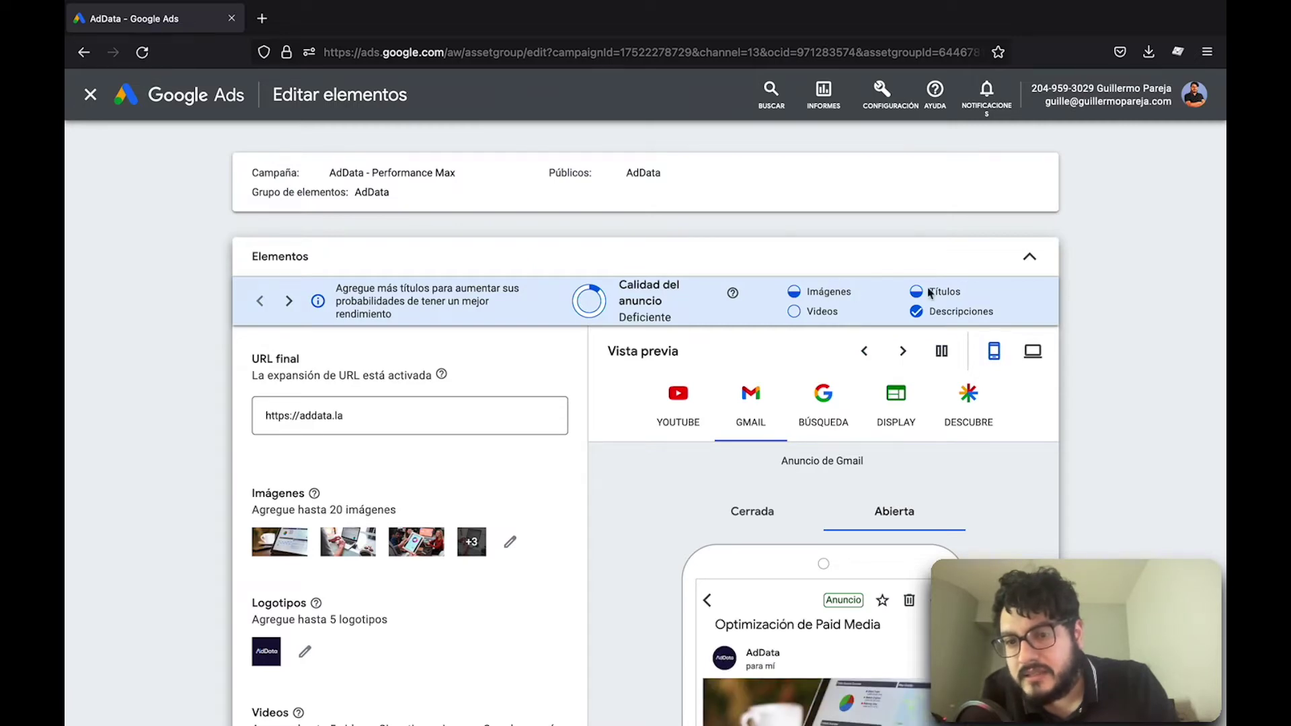
Step: Add the suggested title "AdData - Full Stack Marketing" as the fifth title of the asset group
scroll(616, 454, down, 10)
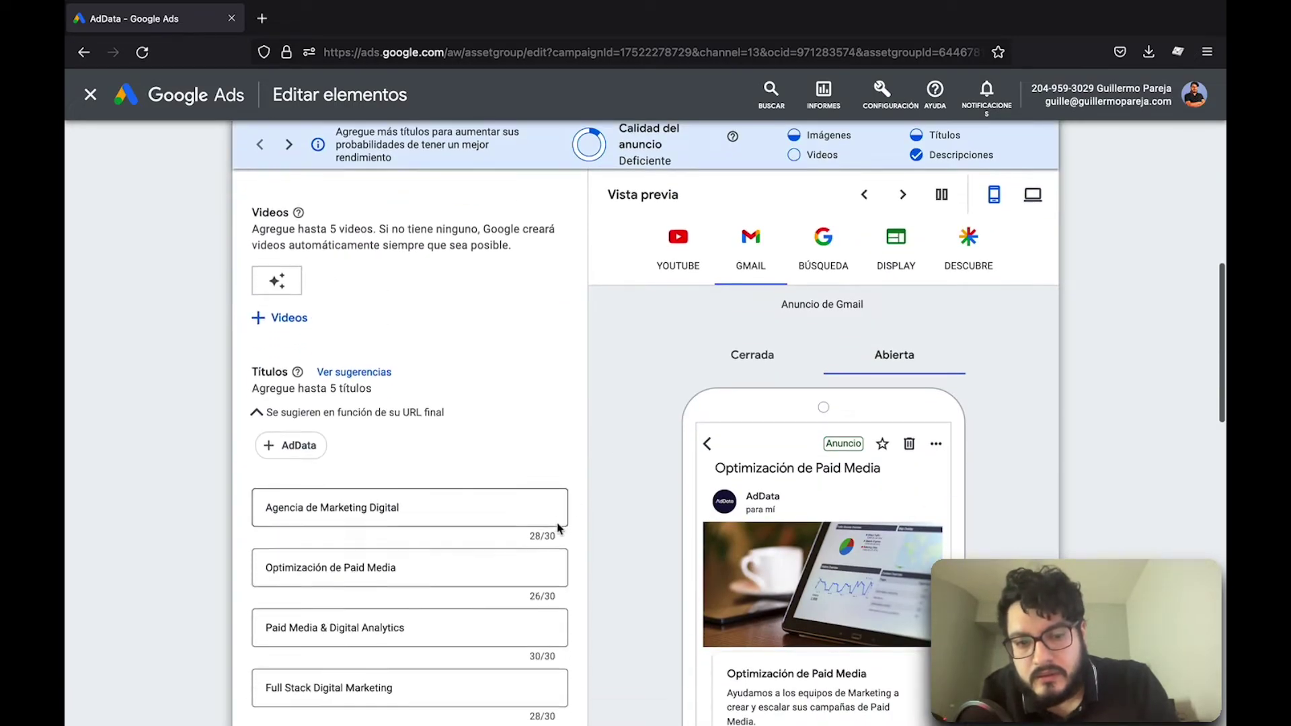
click(261, 538)
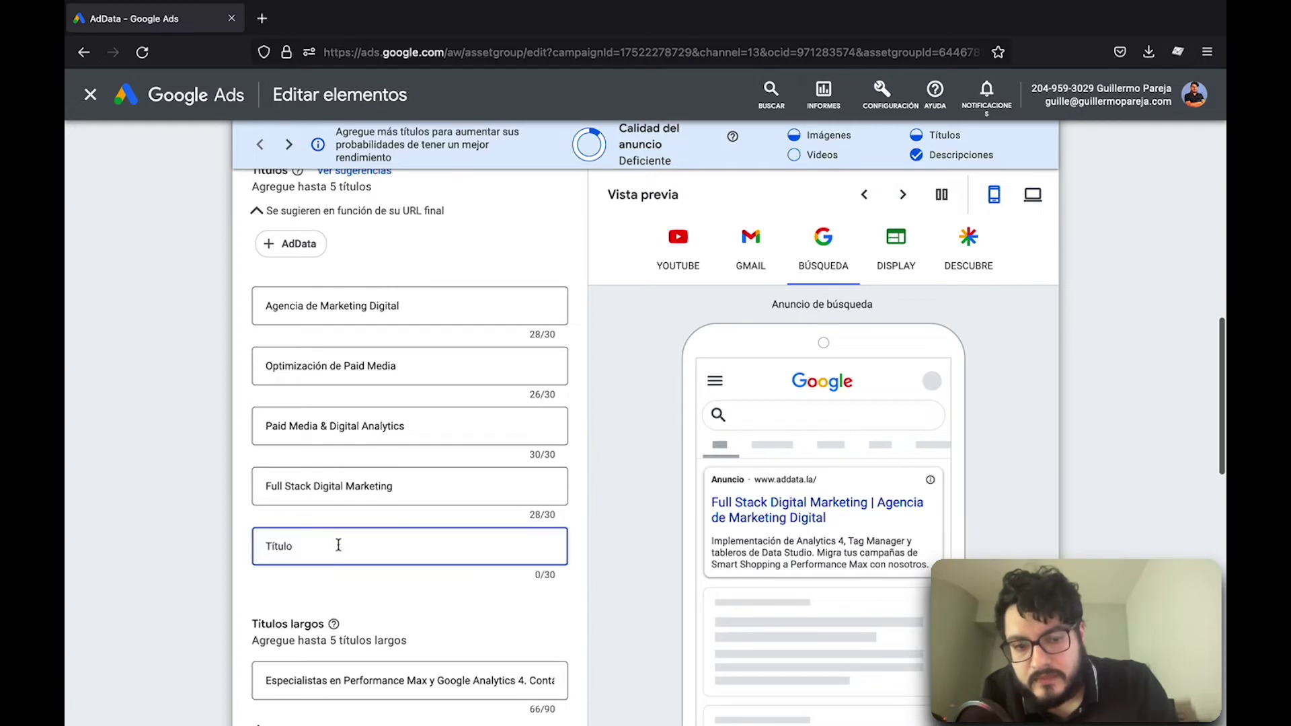
text(Ad)
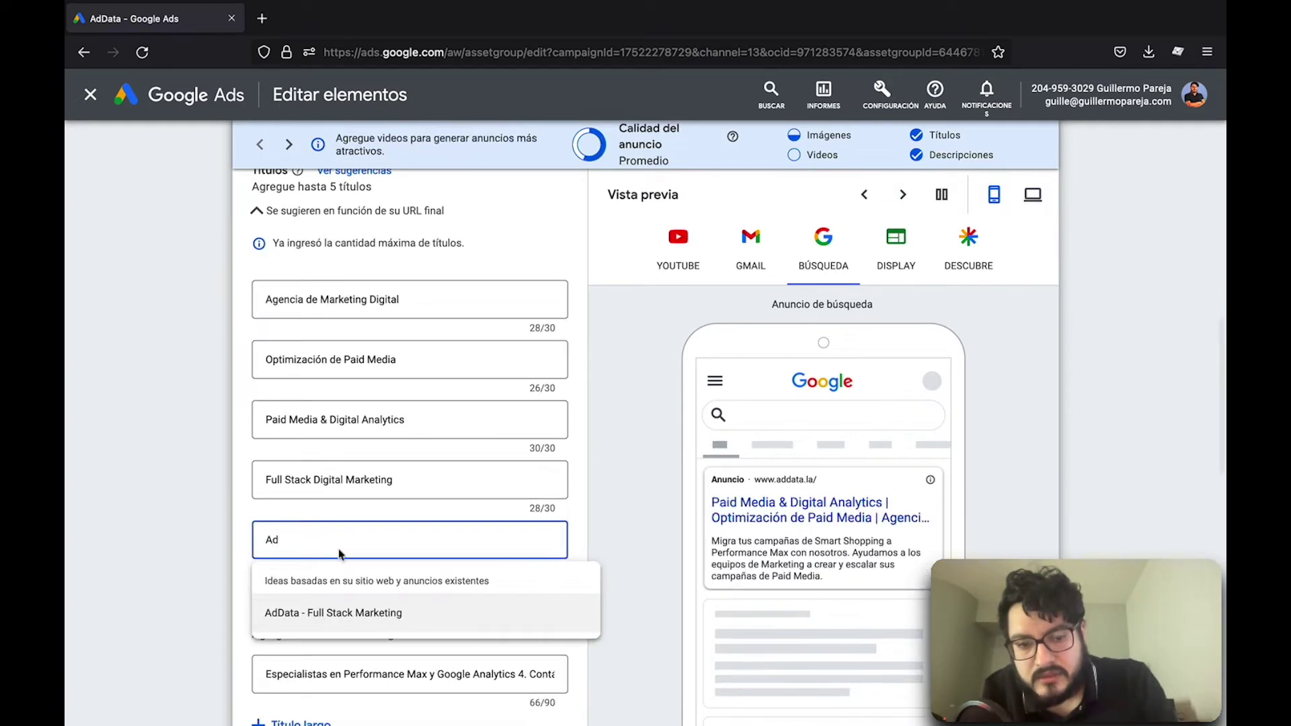
click(333, 613)
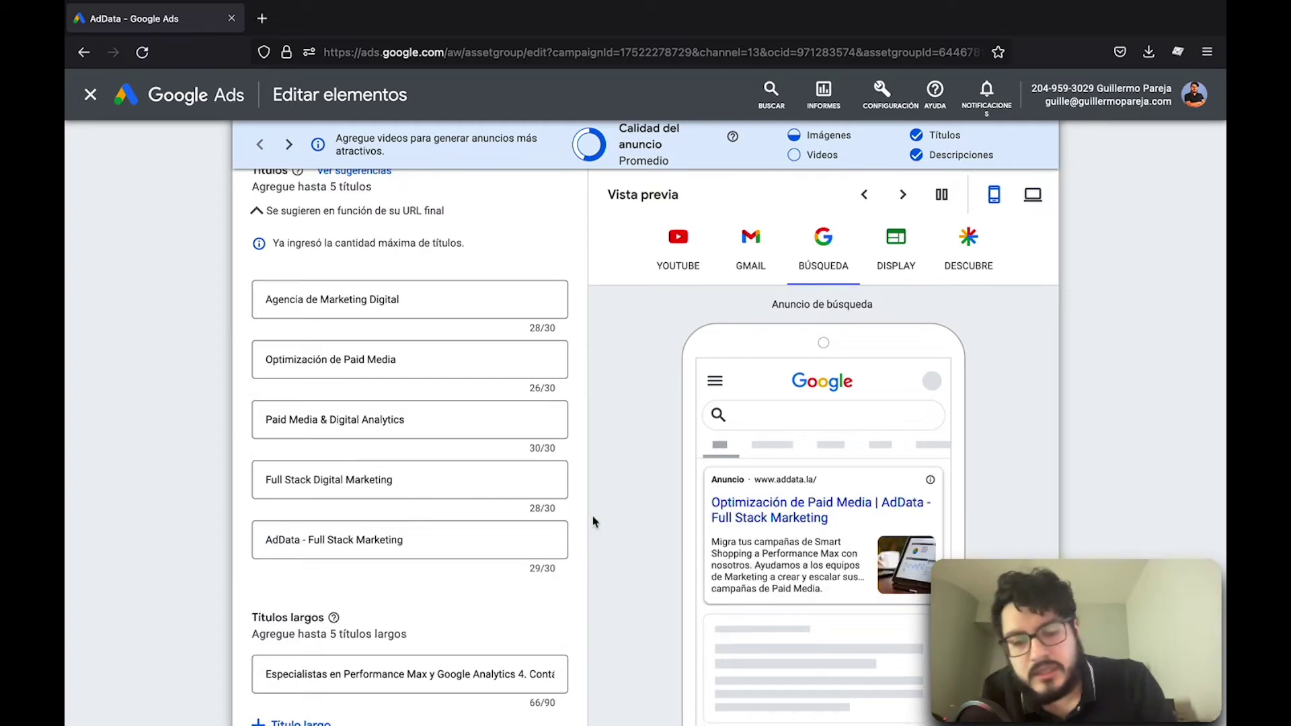
Step: Add digital marketing 4.png, 7(1).png, 5.png, 6.png and 7.png from the asset library to the group's images and save the selection
scroll(594, 521, up, 2)
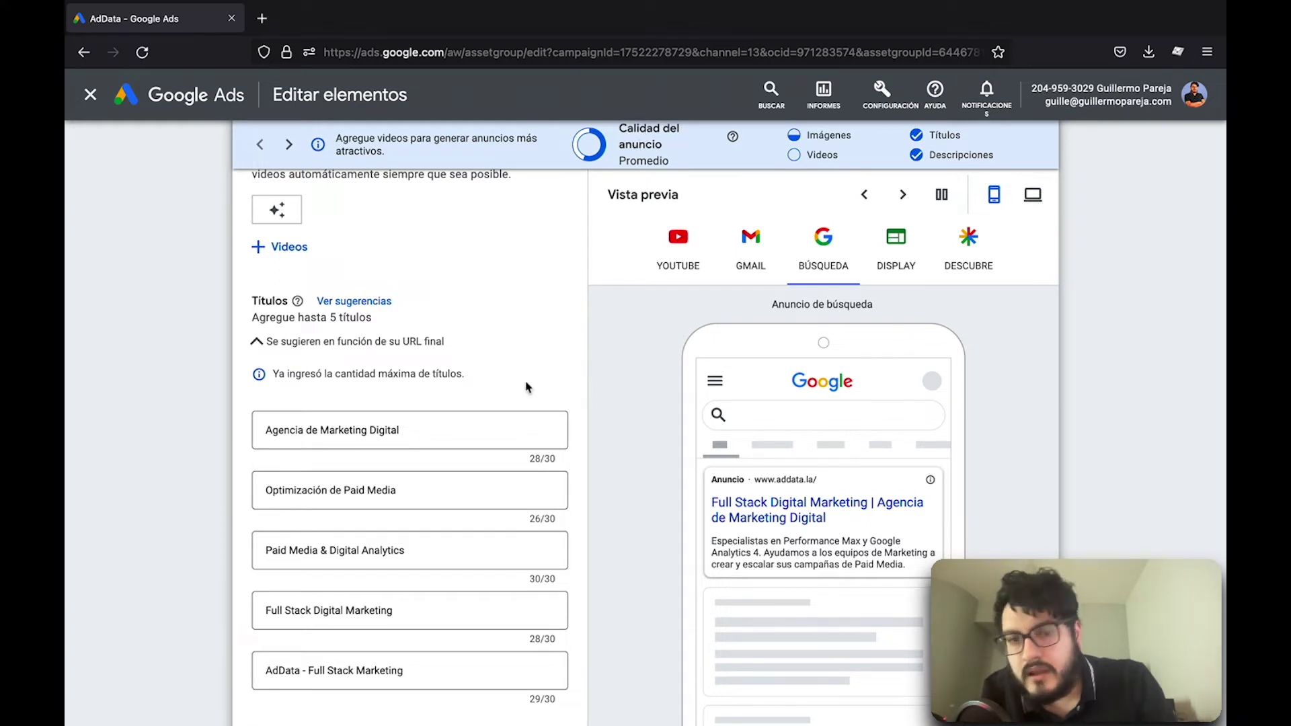
scroll(524, 394, up, 5)
scroll(524, 401, up, 1)
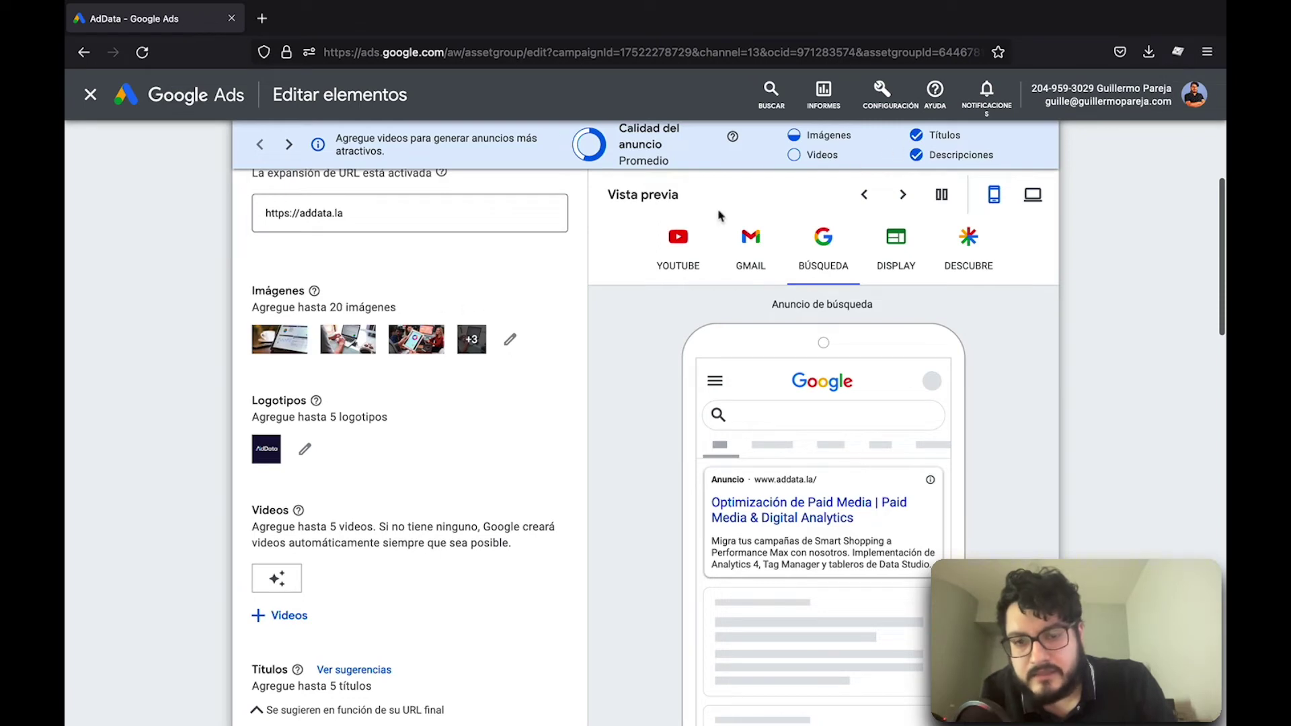
click(510, 339)
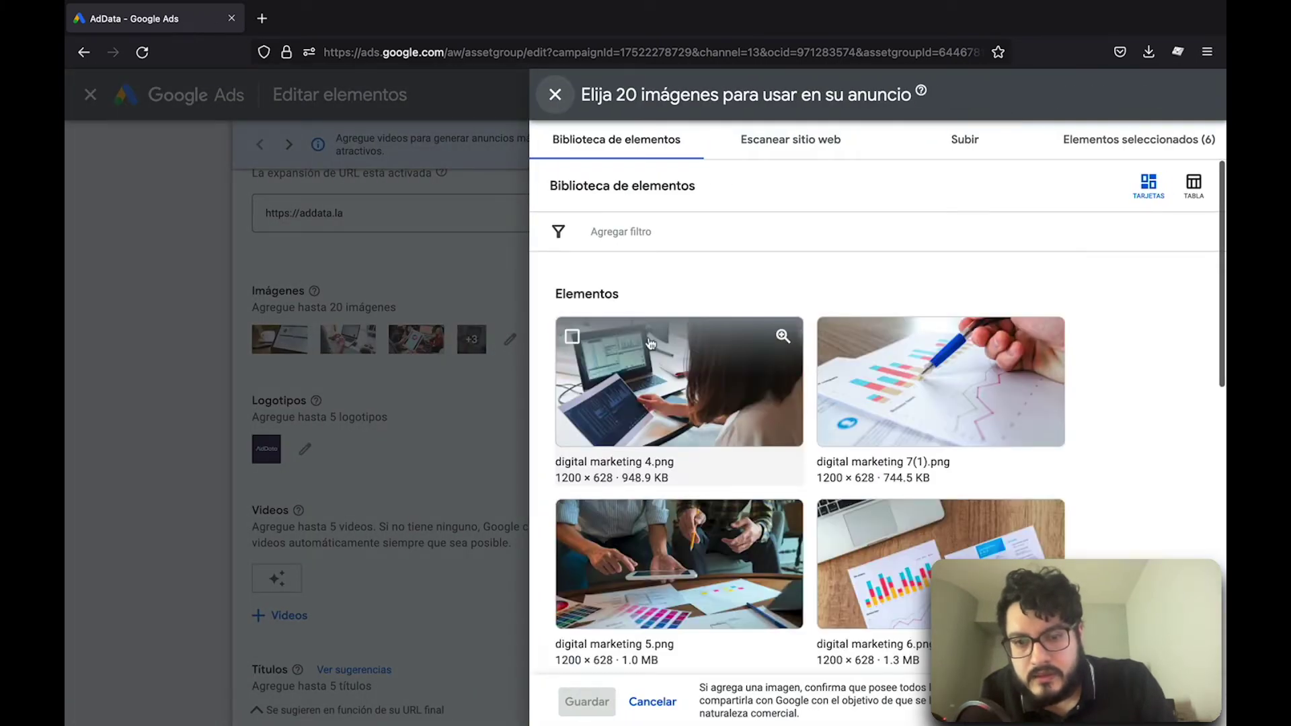
click(650, 344)
click(876, 346)
click(765, 528)
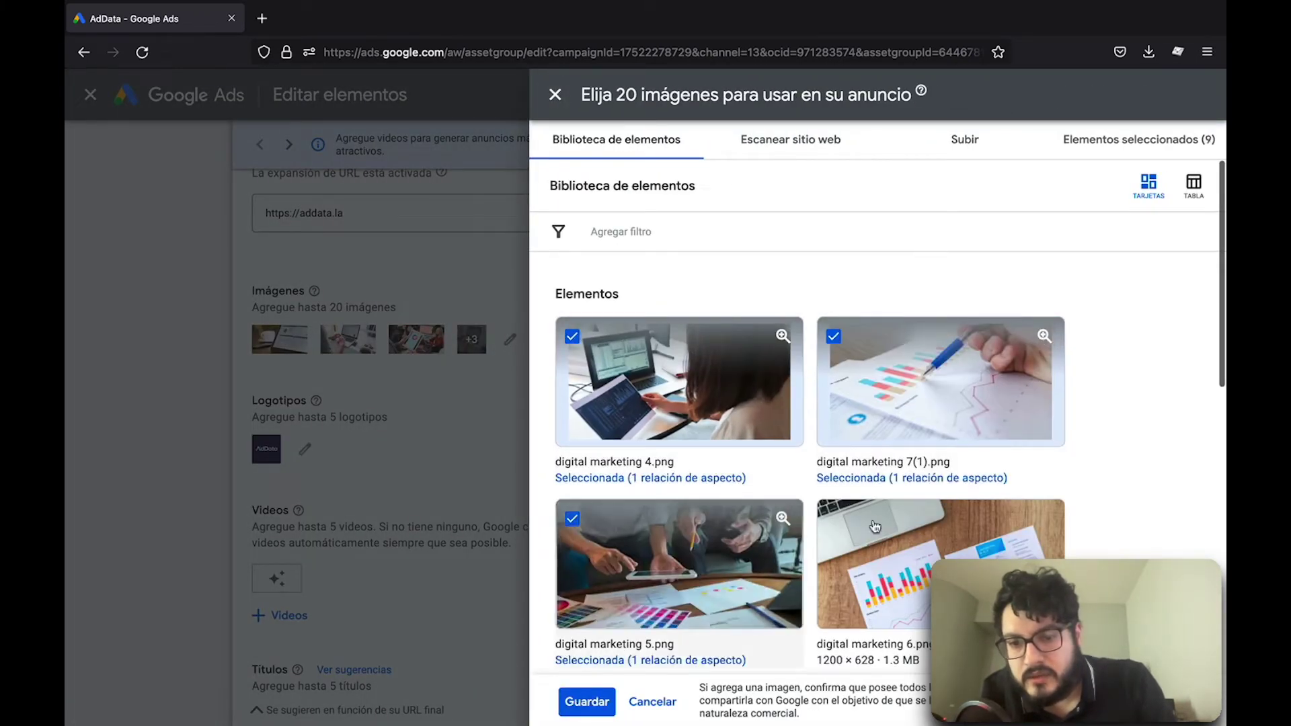
click(942, 559)
scroll(874, 525, down, 3)
click(607, 511)
scroll(639, 539, up, 3)
click(572, 699)
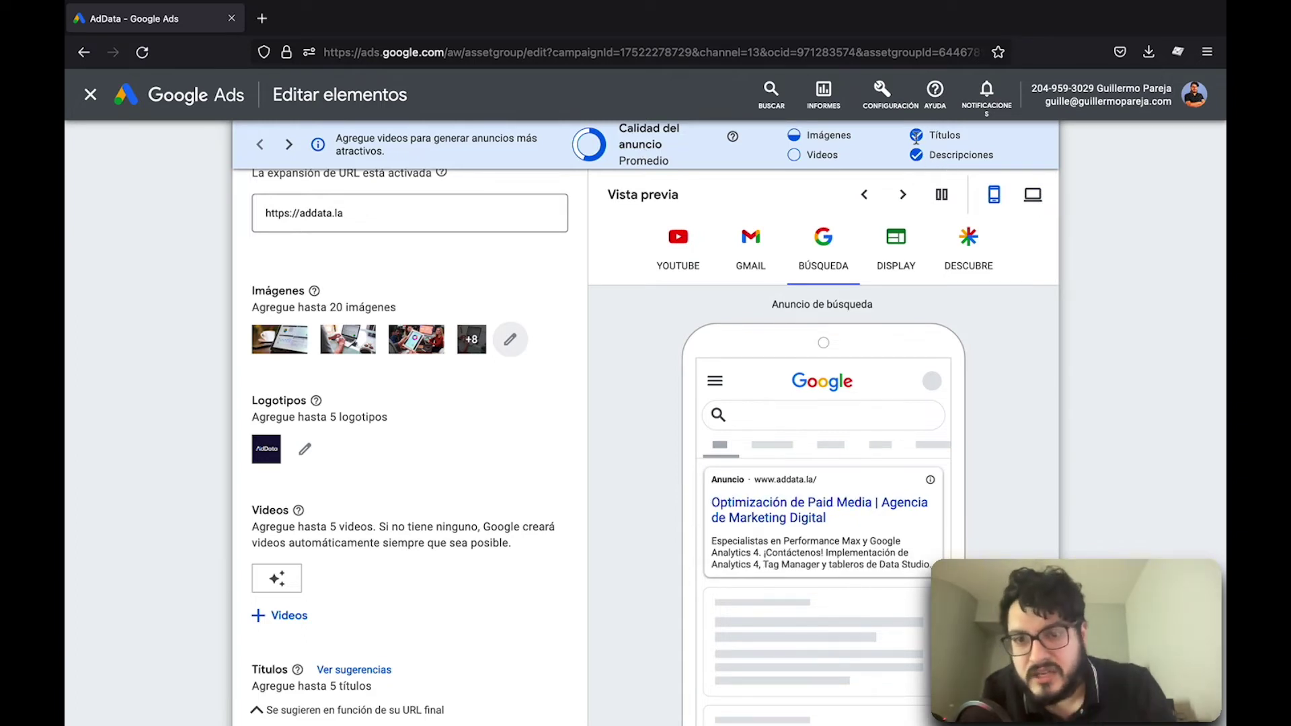
Step: Add 1:1 and 4:5 crops of digital marketing 4.png, both framed on the laptop and papers at its left side
click(511, 339)
click(636, 478)
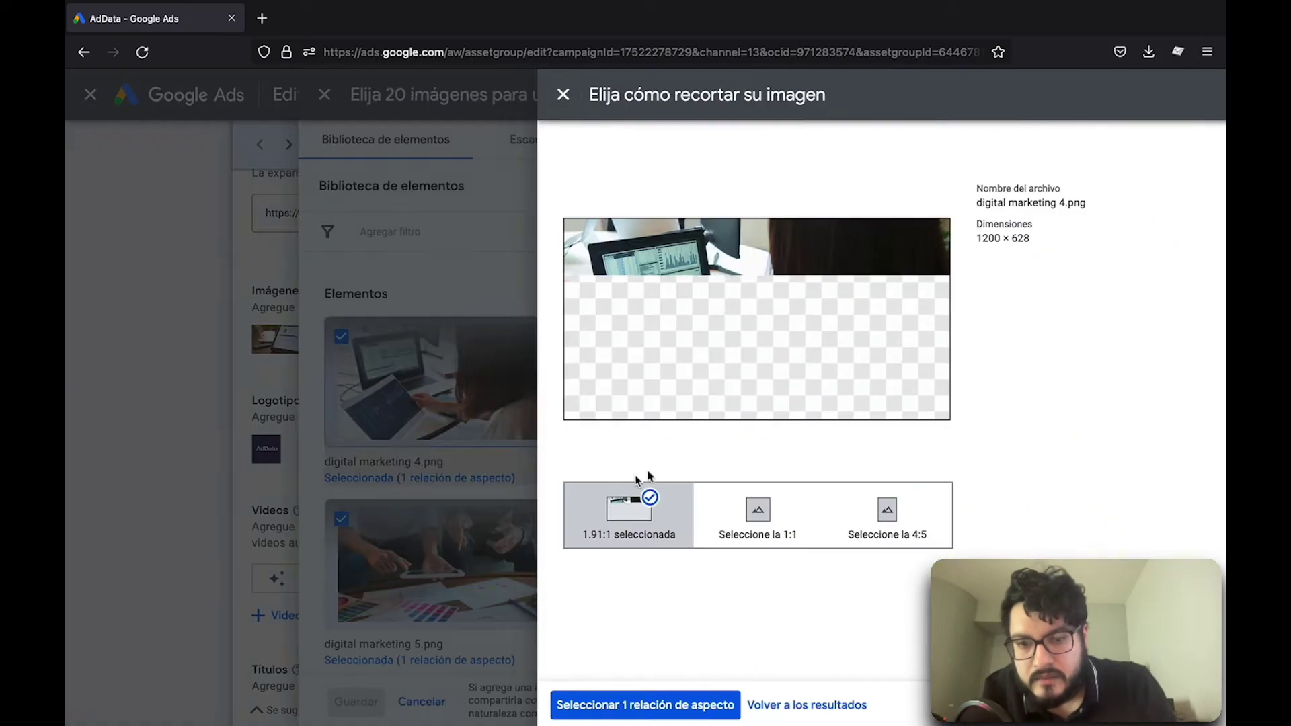
click(749, 511)
drag(722, 316, 627, 321)
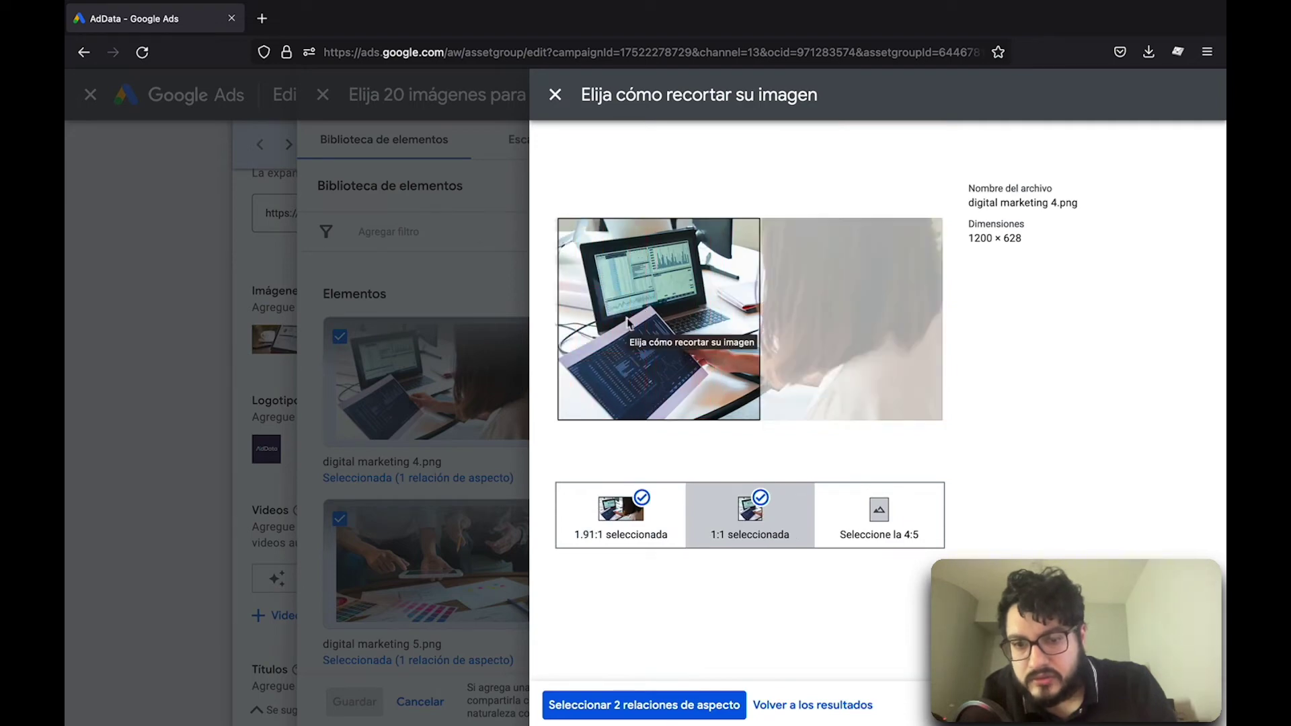
click(854, 527)
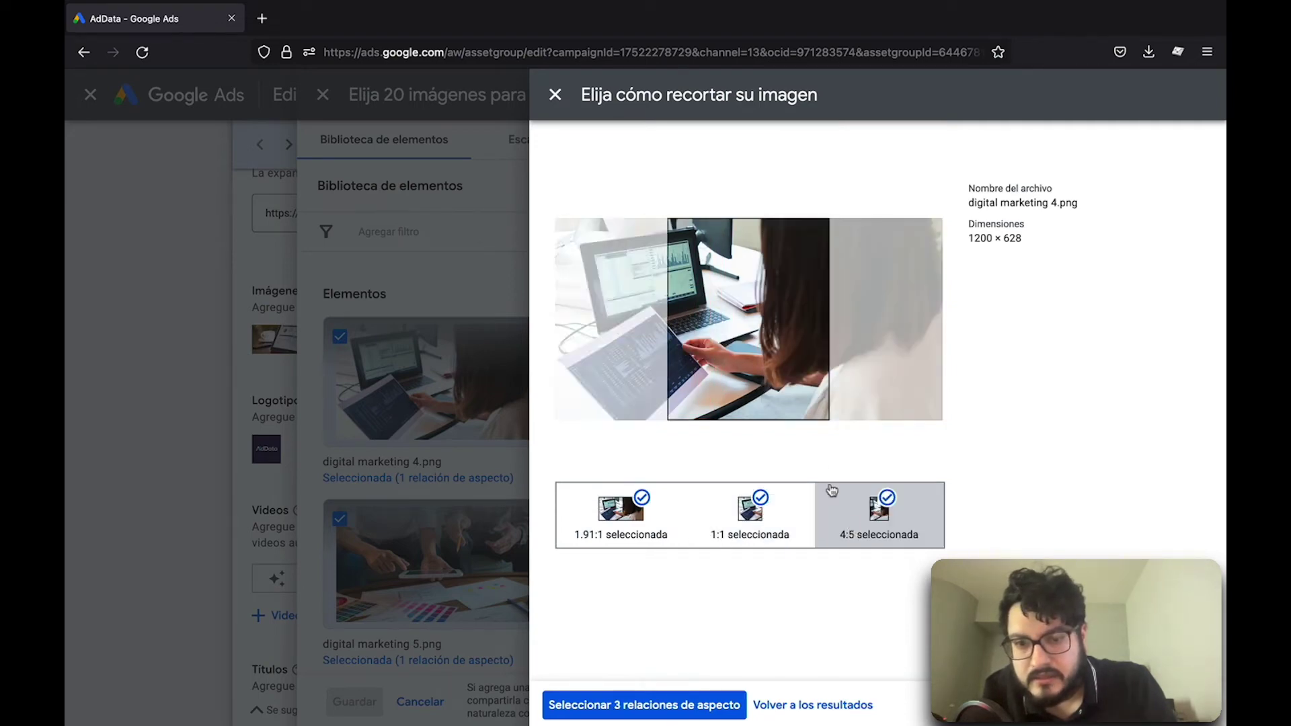
drag(727, 357, 622, 360)
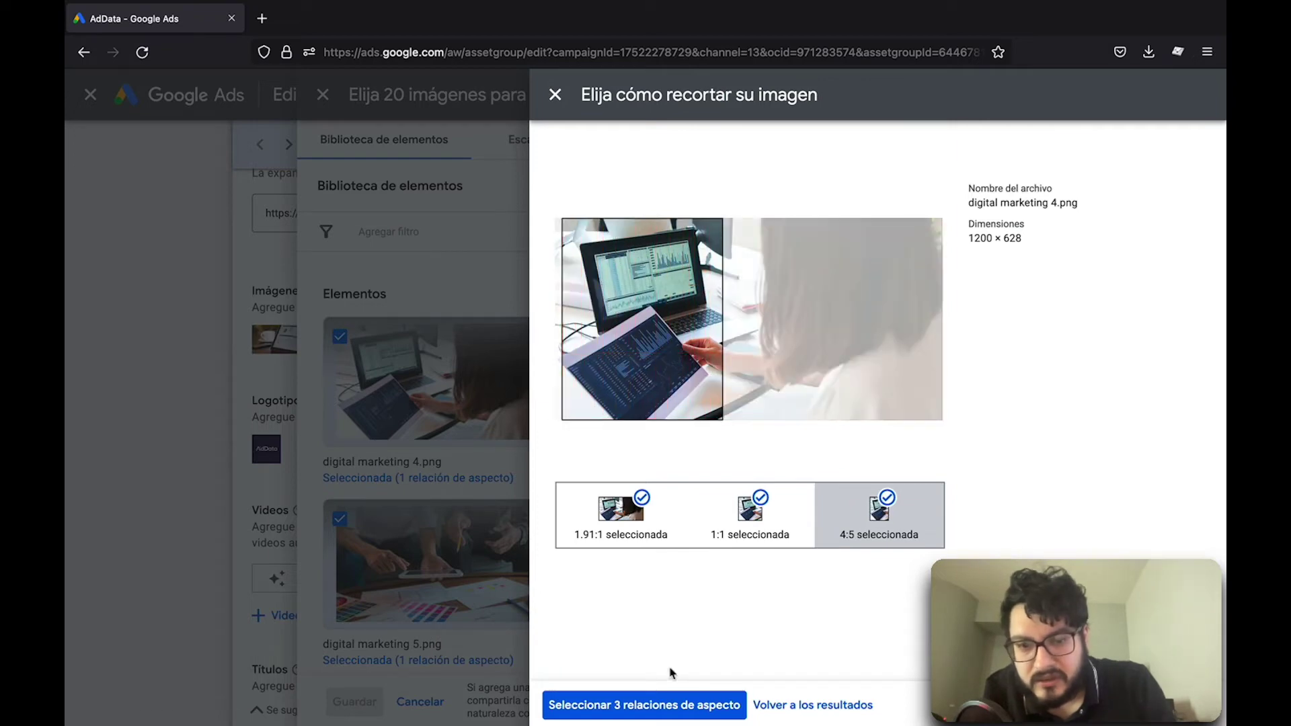
click(655, 707)
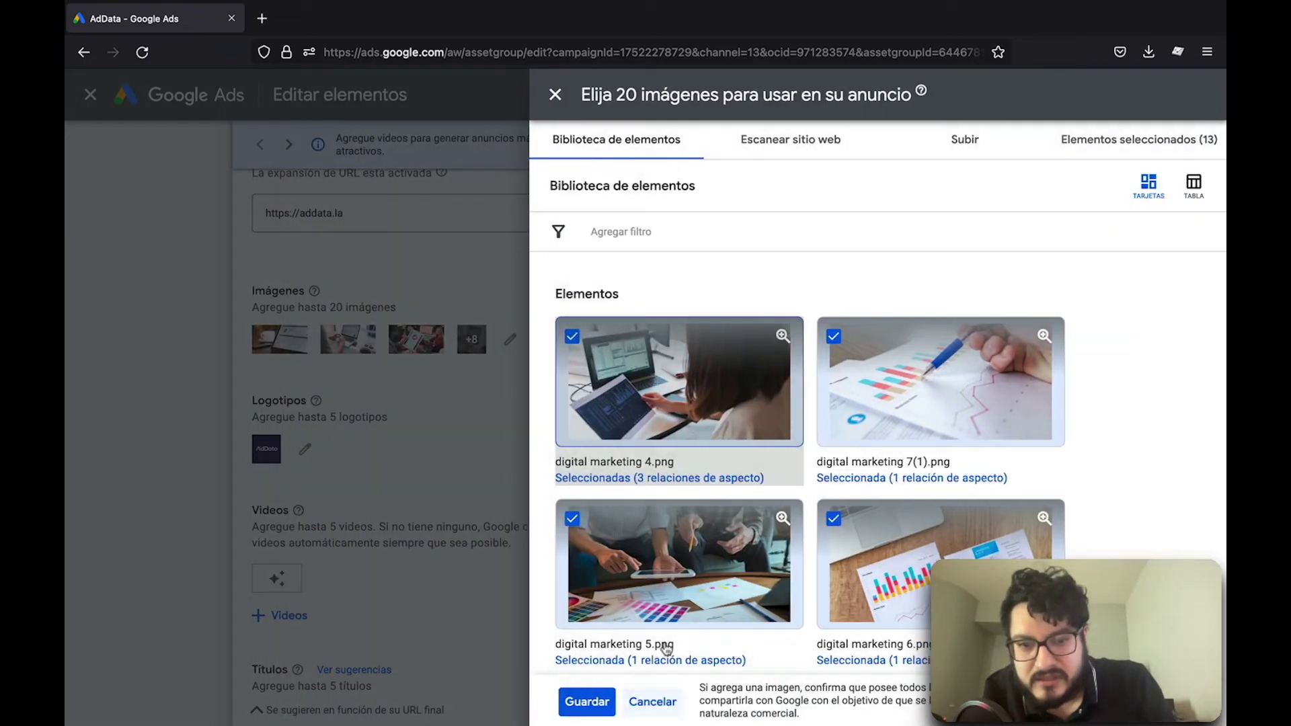
Step: Add 1:1 and 4:5 crops of digital marketing 7(1).png to the selected images, adjusting the square crop's framing
click(861, 479)
click(754, 516)
drag(792, 336, 741, 366)
click(858, 515)
click(637, 705)
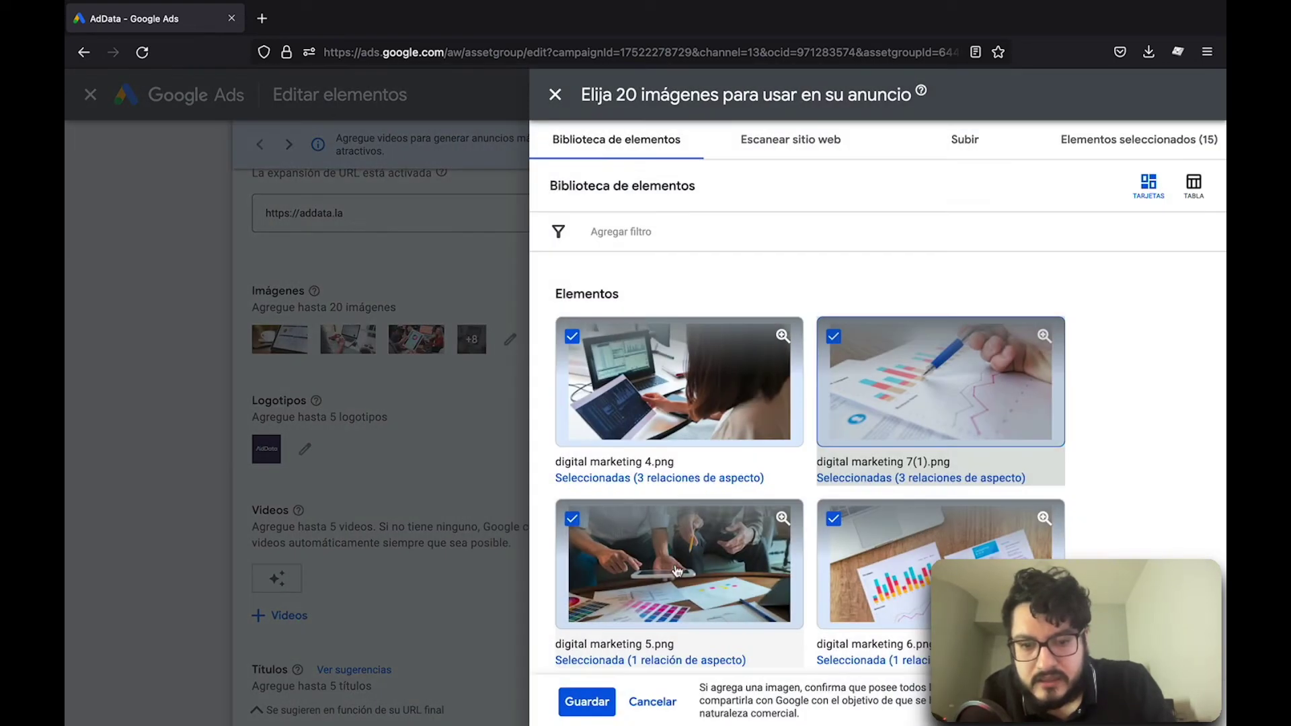
Step: Add 1:1 and 4:5 crops of digital marketing 5.png, shifted slightly left around the tablet, and save the image selection
scroll(677, 571, down, 3)
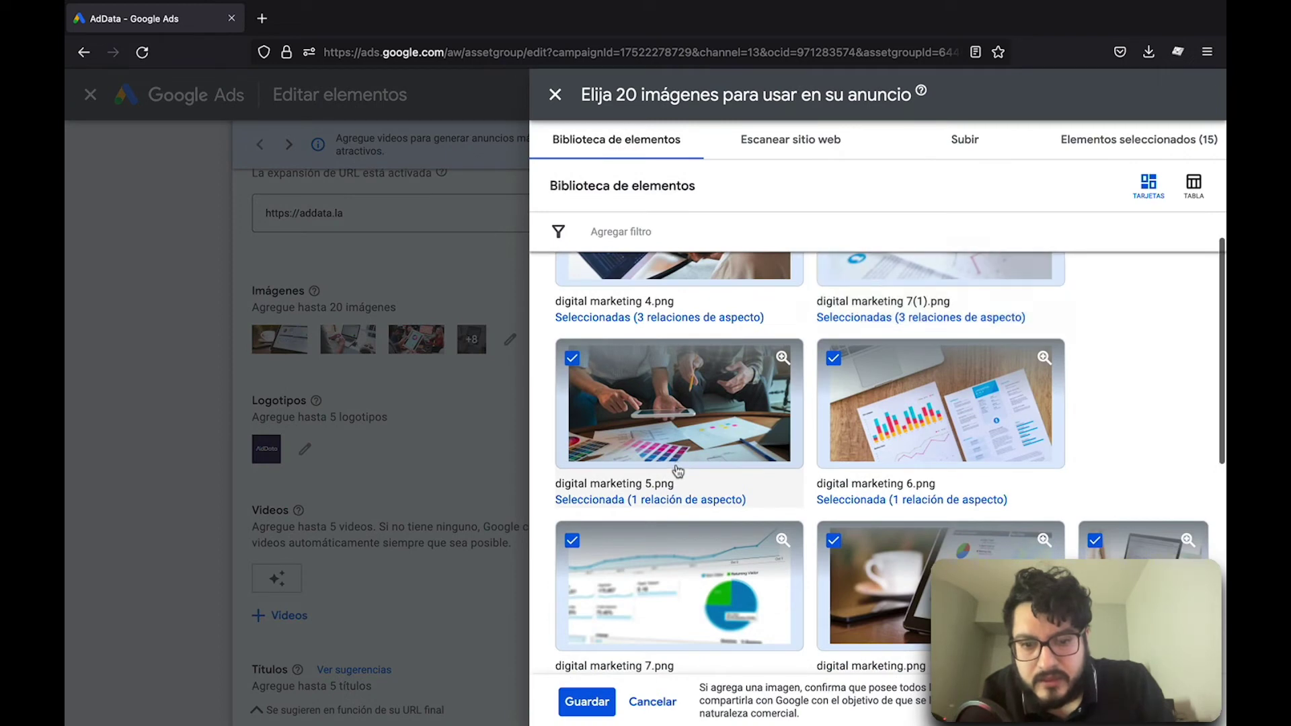
click(678, 471)
click(750, 514)
drag(732, 346, 709, 346)
click(852, 510)
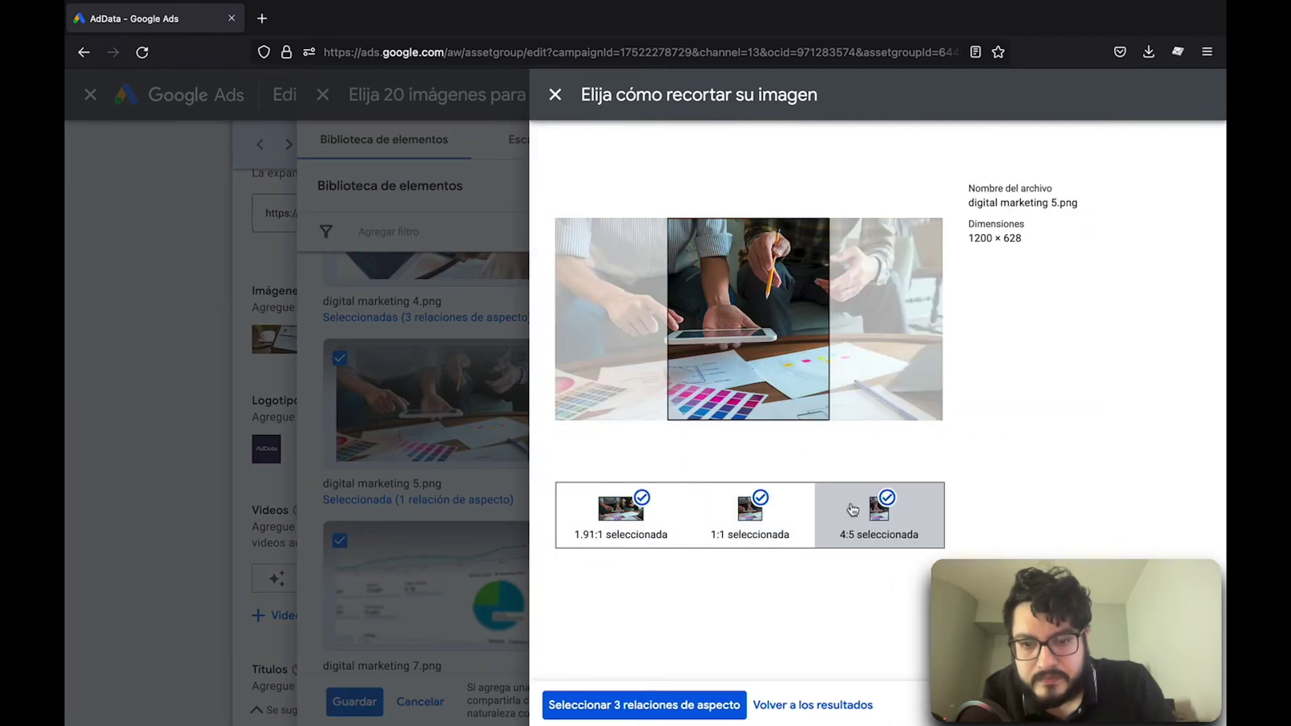
drag(754, 386, 724, 386)
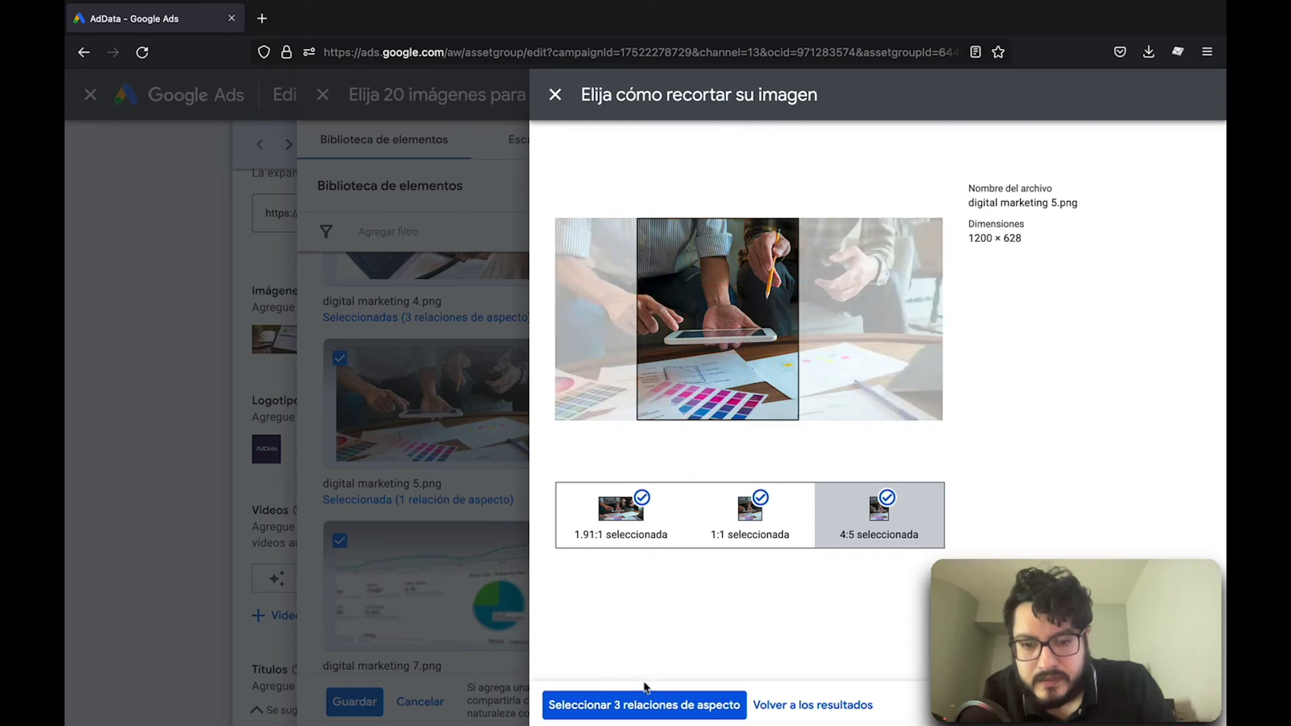
click(644, 705)
click(590, 700)
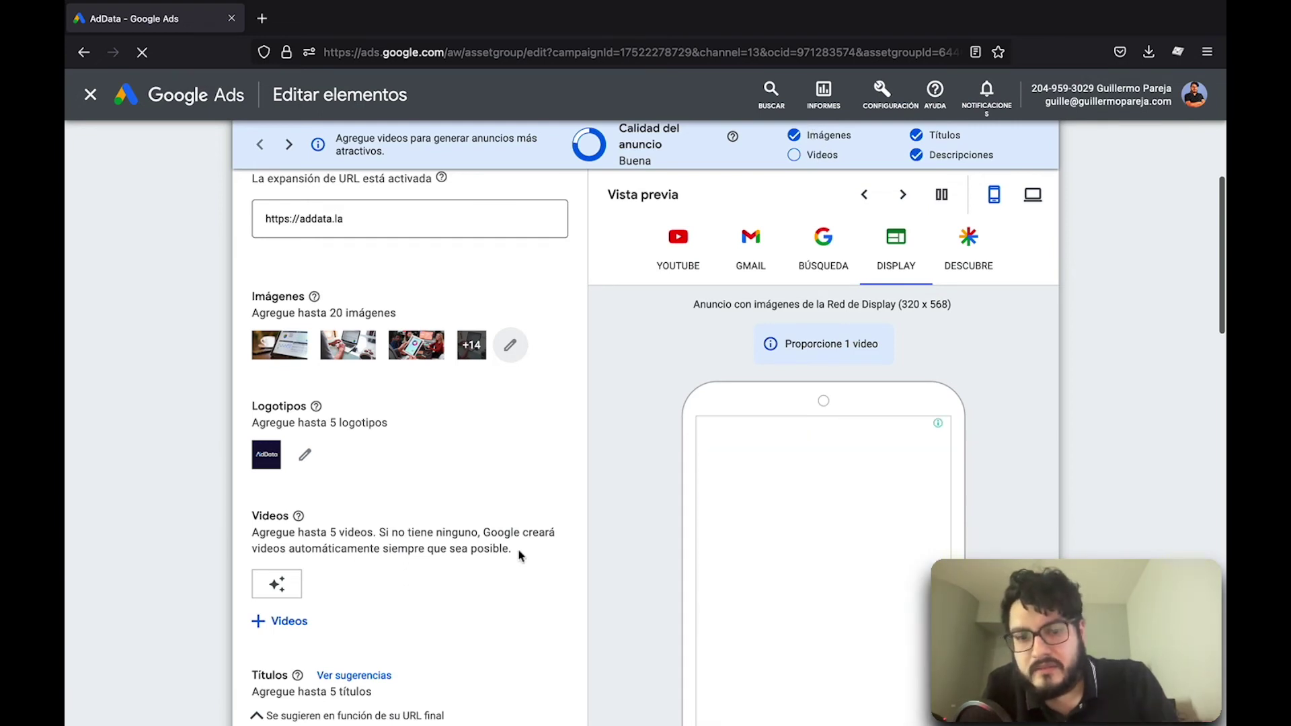
Step: Review the remaining elements of the AdData asset group and save its changes
scroll(332, 538, down, 2)
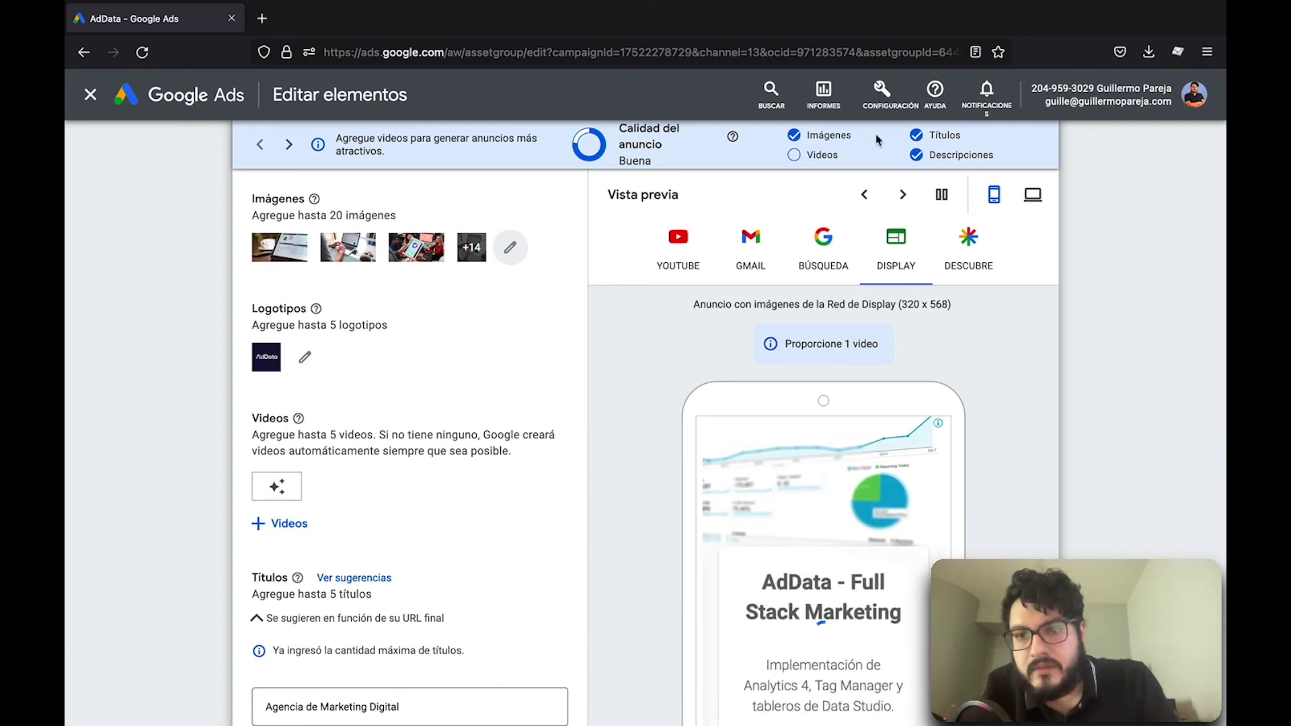
scroll(569, 536, down, 4)
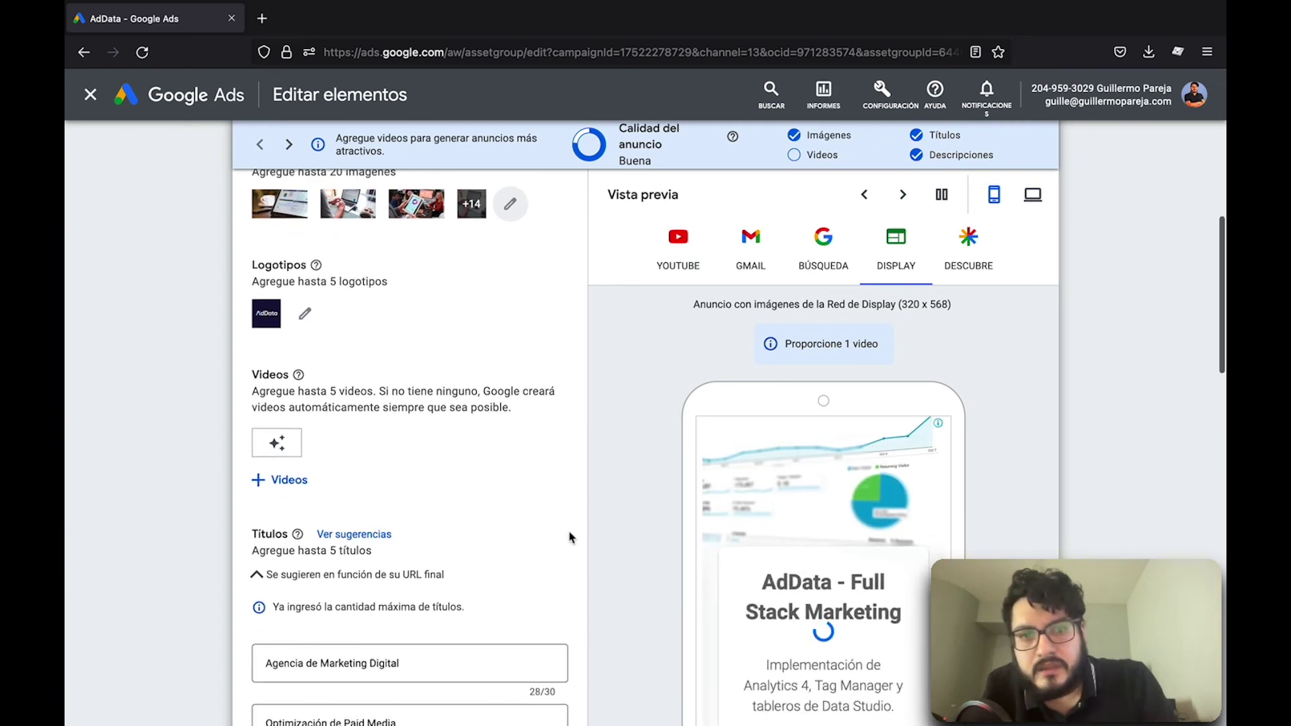
scroll(631, 504, down, 12)
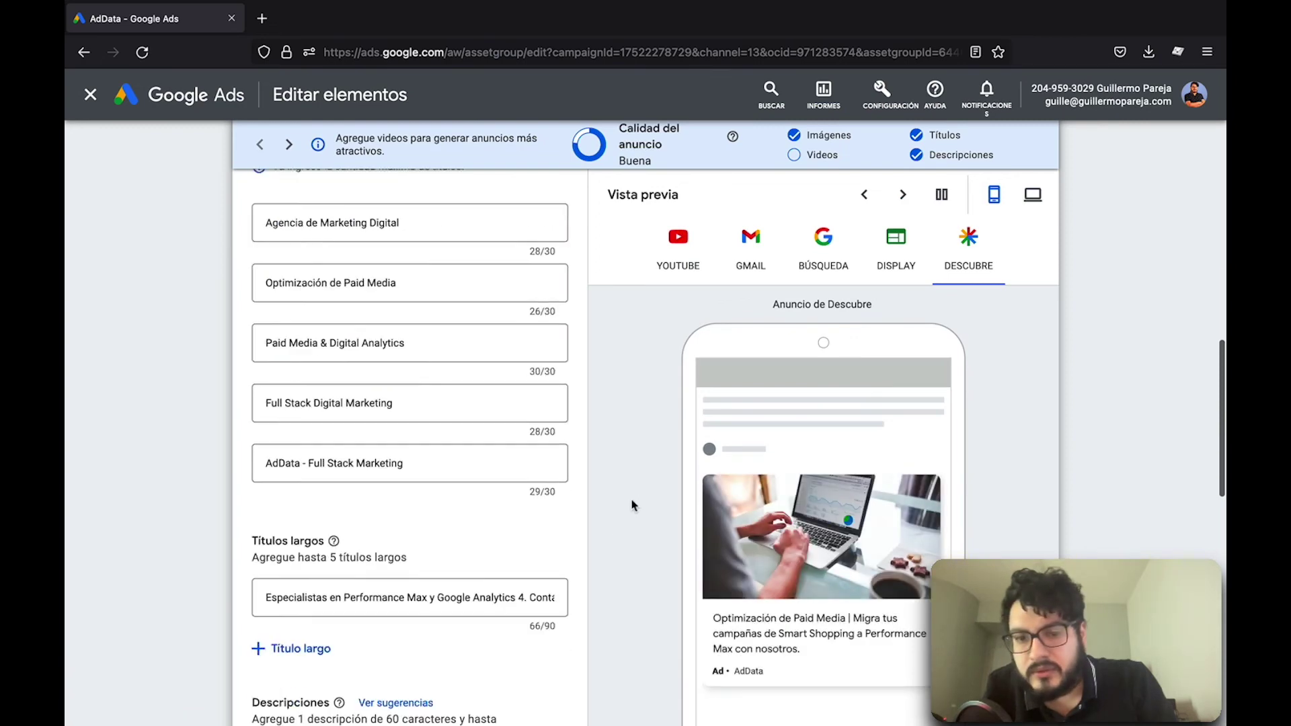
scroll(632, 505, down, 3)
click(263, 660)
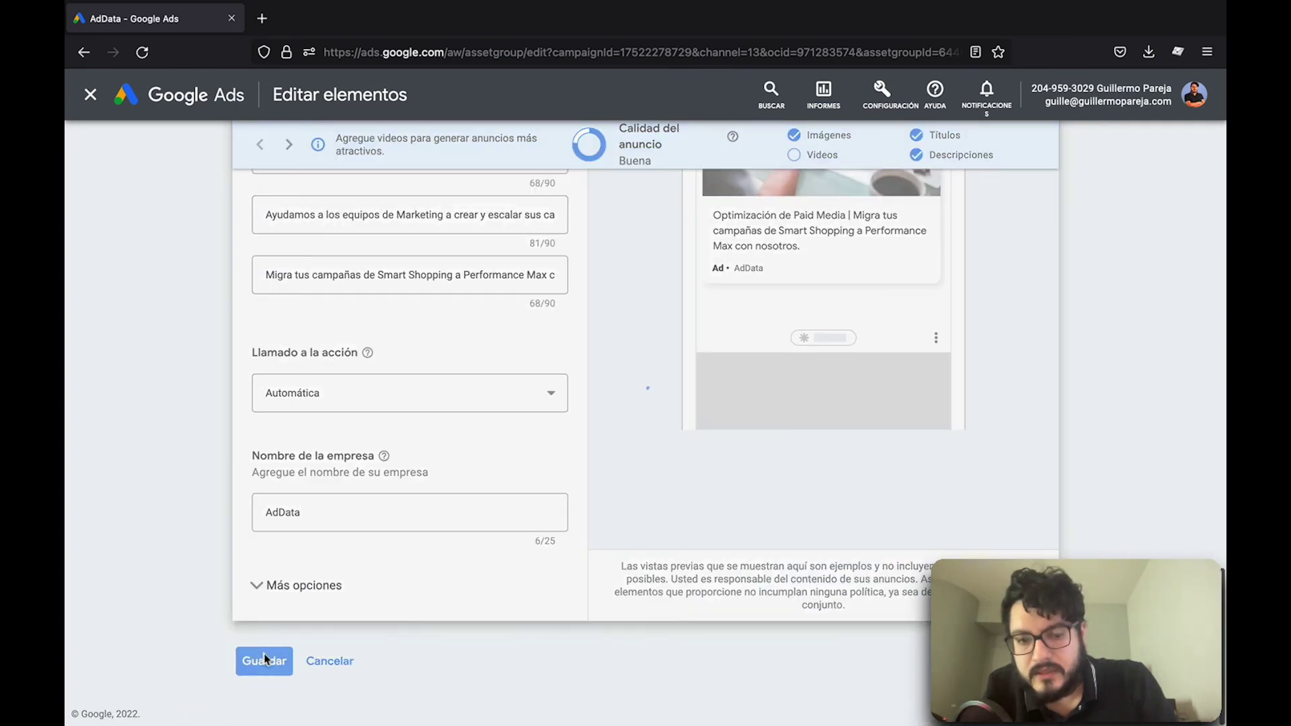